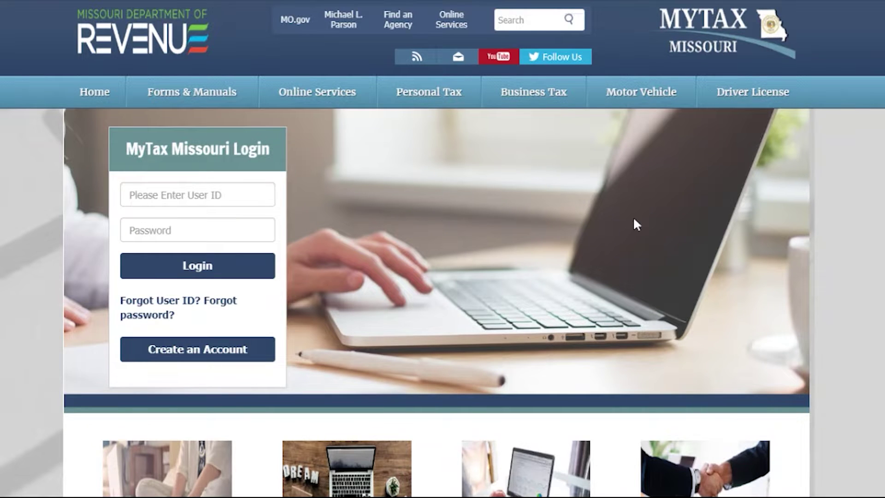
# Step: From the Business tile's services list, choose File Your Tax Return as a Guest
pyautogui.scroll(-5, 343, 245)
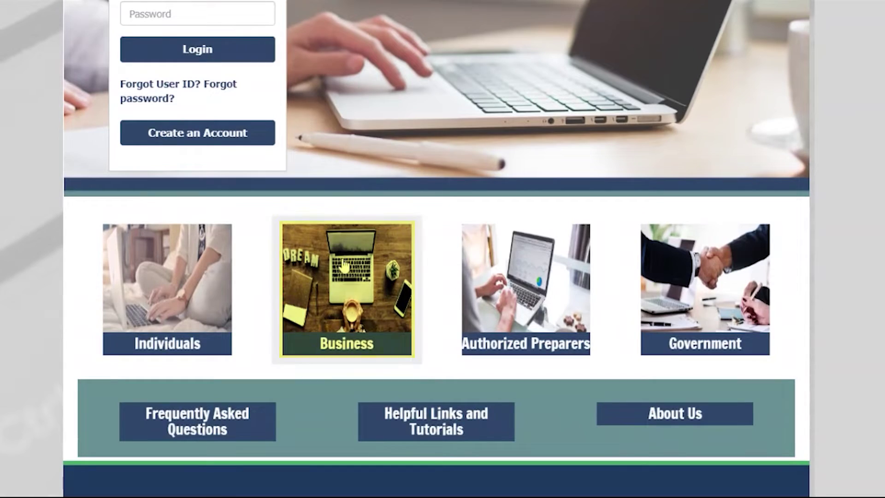
pyautogui.click(346, 352)
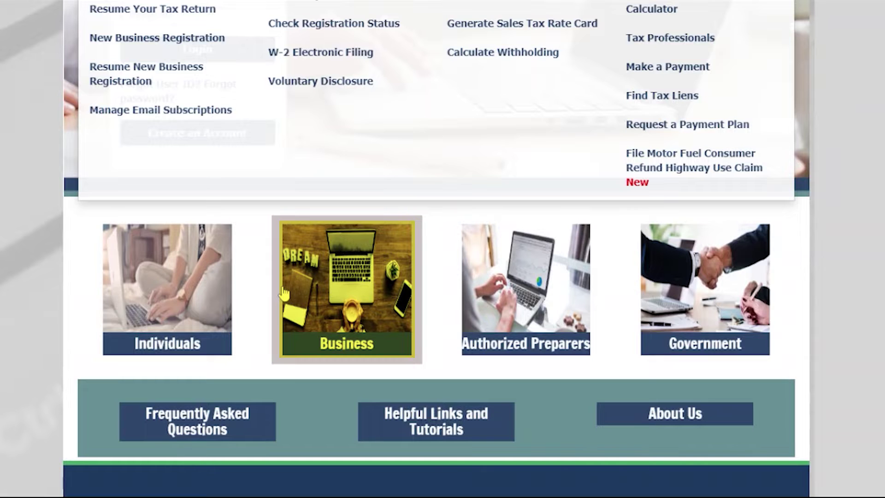
pyautogui.scroll(2, 160, 88)
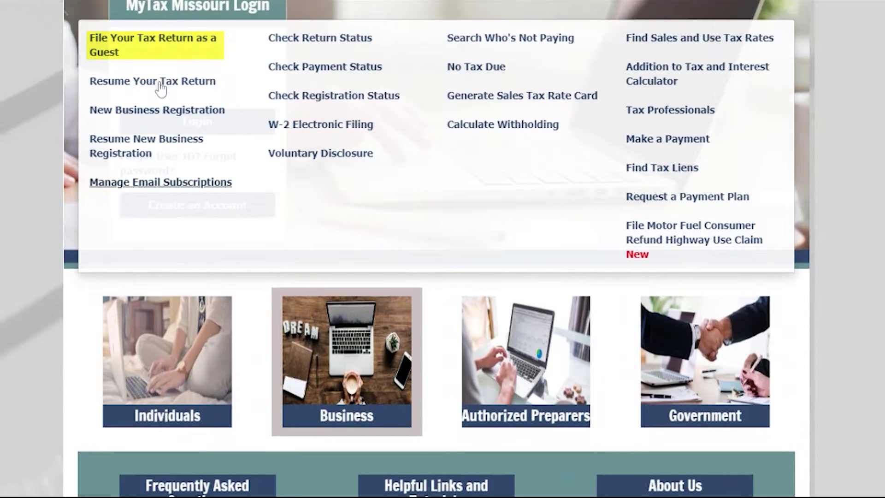
pyautogui.click(152, 45)
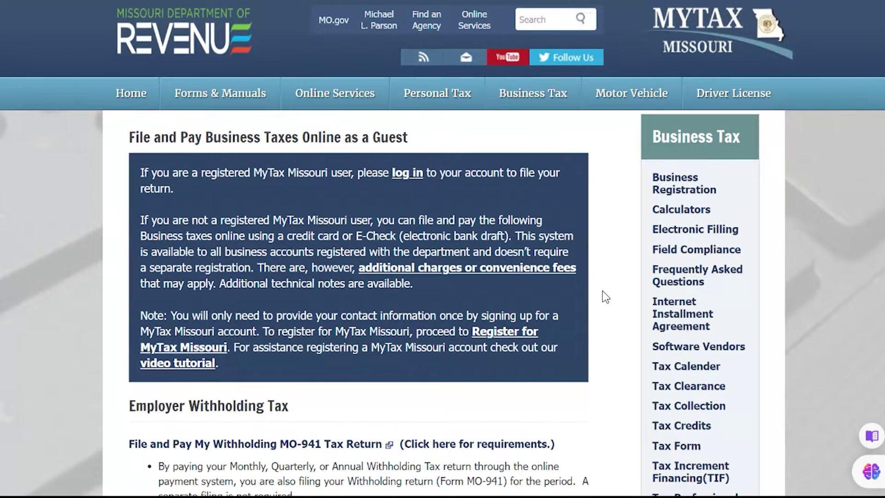
pyautogui.scroll(-10, 602, 292)
pyautogui.scroll(-5, 580, 291)
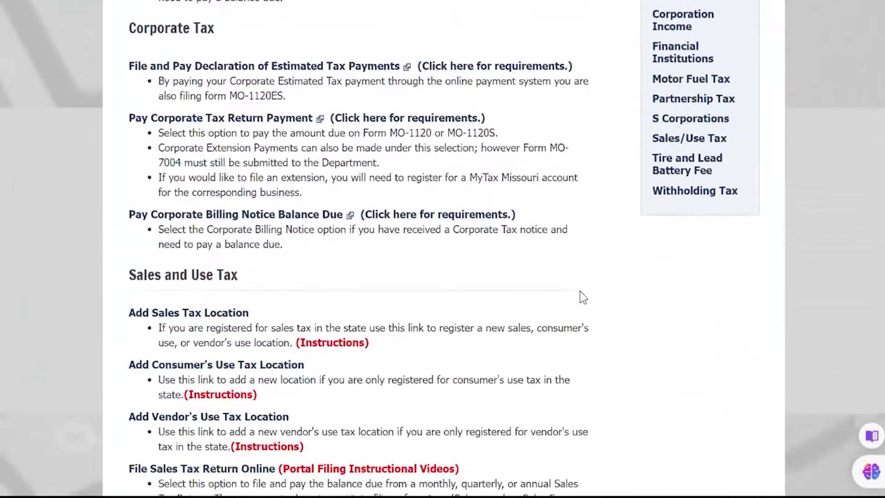
pyautogui.scroll(-3, 157, 200)
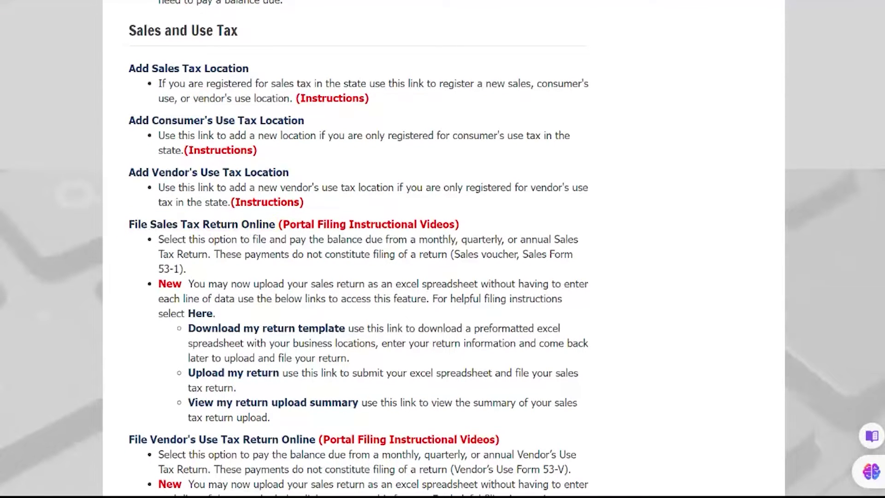
pyautogui.scroll(-5, 150, 276)
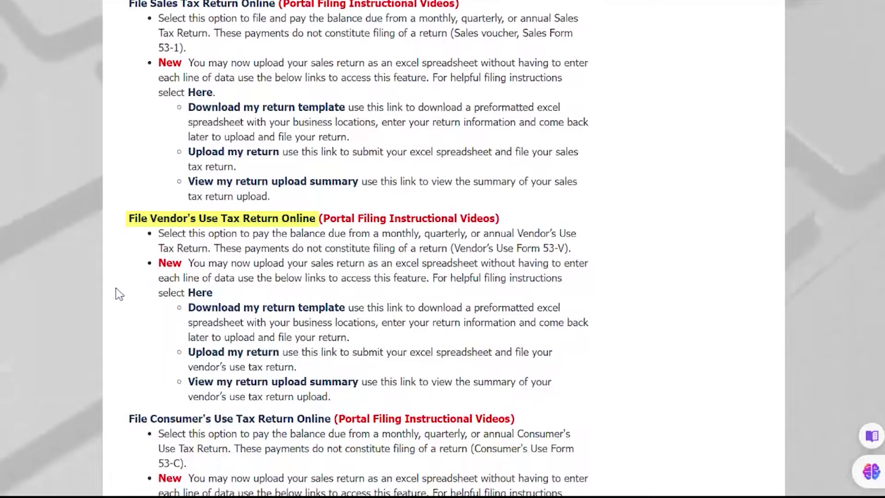
pyautogui.scroll(-3, 116, 289)
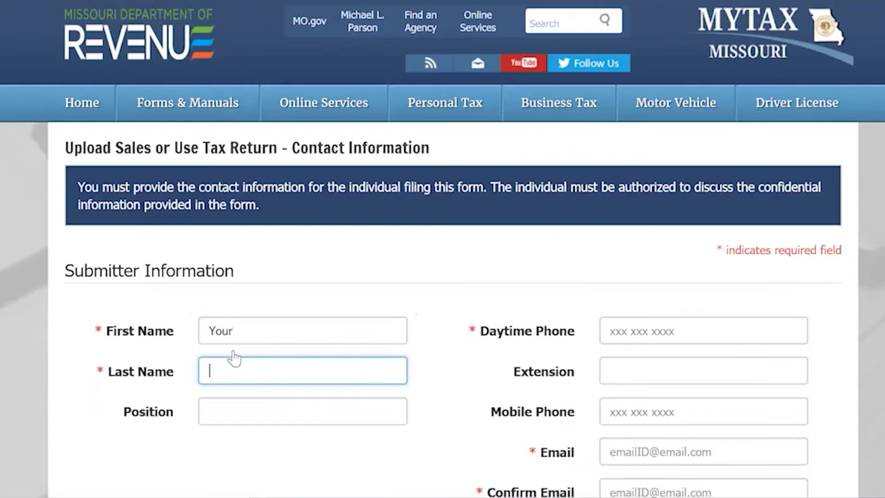
# Step: Fill in the submitter's name, daytime phone and e-mail, and repeat the e-mail as confirmation
pyautogui.write('Name')
pyautogui.press('Tab')
pyautogui.press('Tab')
pyautogui.write('573) 555-5555')
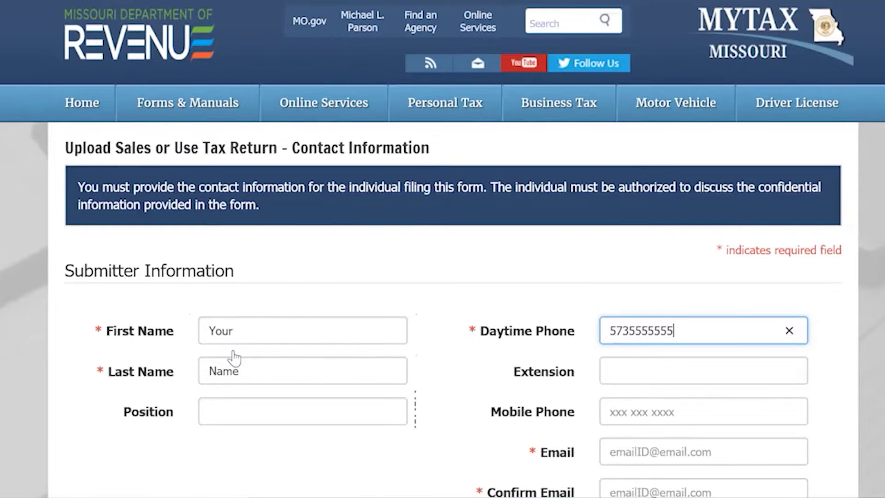
pyautogui.press('Tab')
pyautogui.press('Tab')
pyautogui.press('Tab')
pyautogui.write('yourbusiness@email.com')
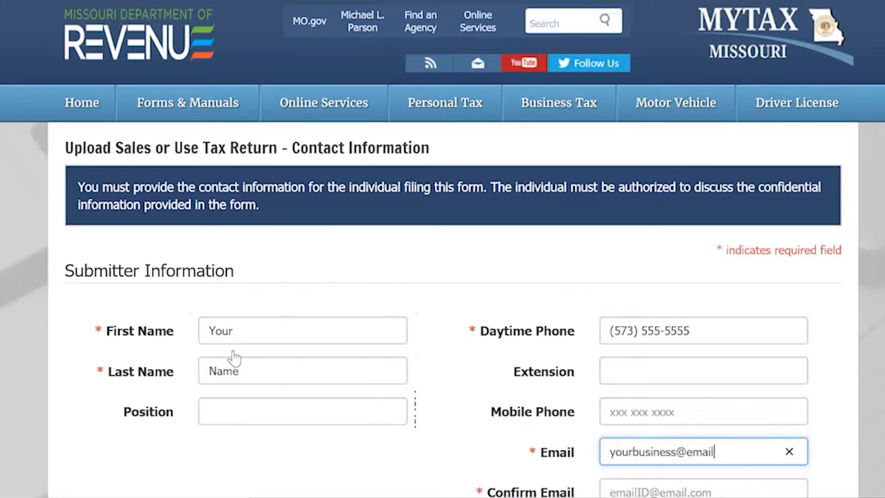
pyautogui.press('Tab')
pyautogui.tripleClick(635, 441)
pyautogui.hotkey('ctrl', 'c')
pyautogui.press('Tab')
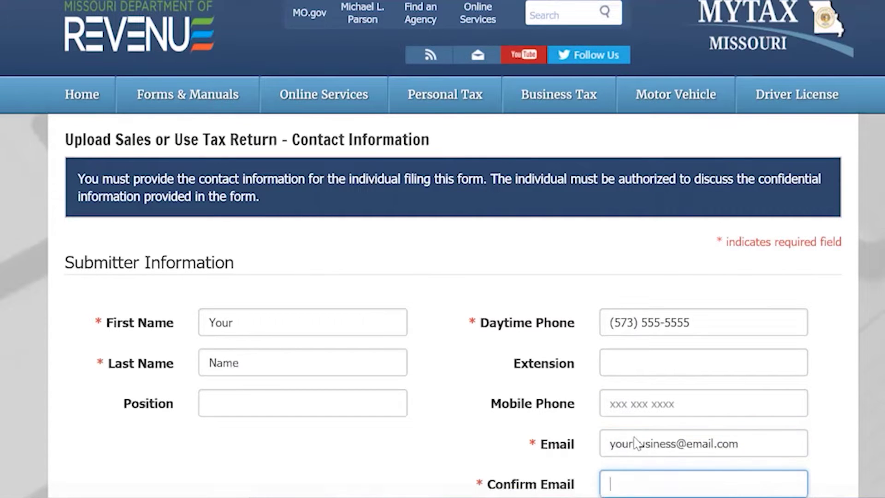
pyautogui.hotkey('ctrl', 'v')
pyautogui.scroll(-3, 636, 438)
# Step: Complete the reCAPTCHA check by selecting the fire hydrant pictures
pyautogui.click(349, 393)
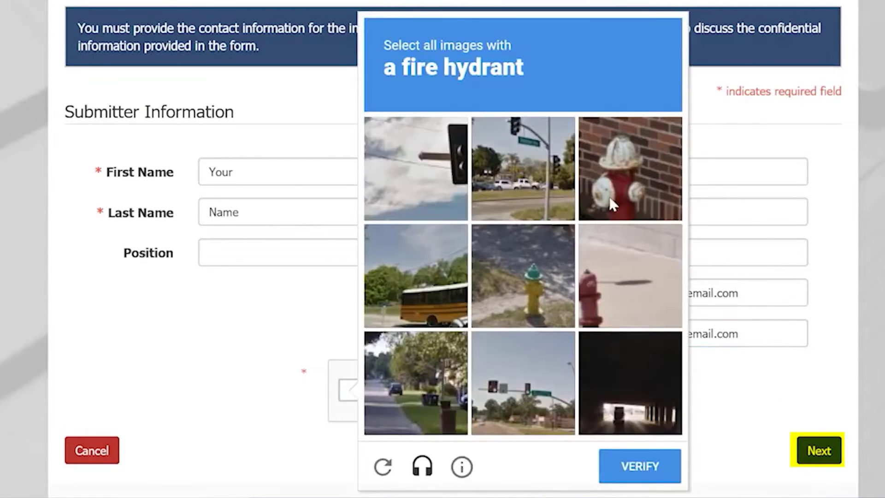
pyautogui.click(616, 205)
pyautogui.click(627, 277)
pyautogui.click(553, 272)
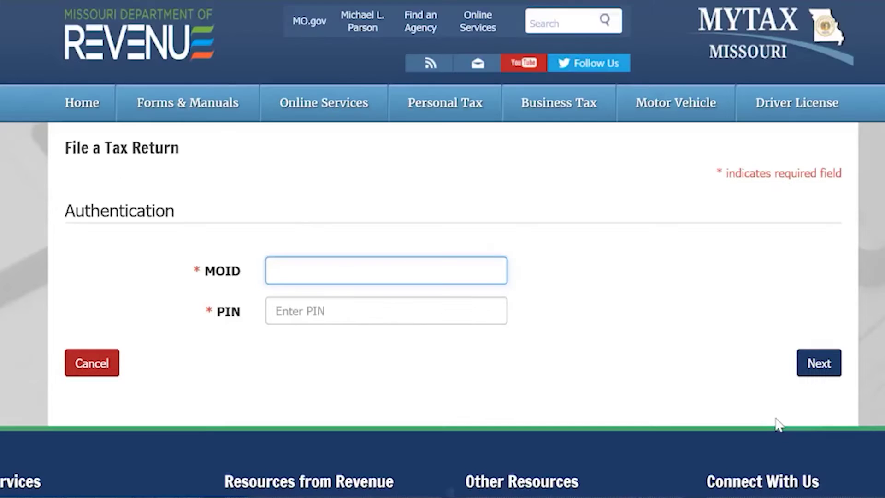
# Step: Enter the business's MOID and PIN on the authentication page
pyautogui.write('xxxxxxxx')
pyautogui.press('Tab')
pyautogui.write('xxxx')
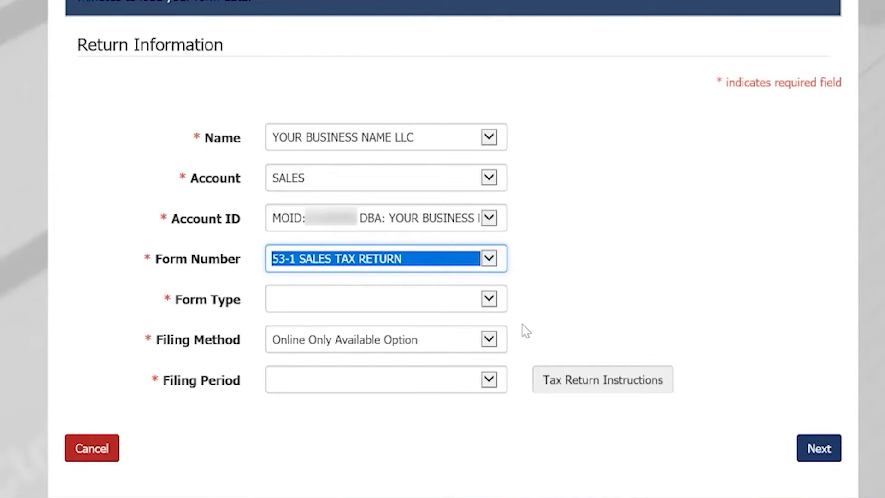
# Step: Choose Original Return and filing period 05/01/2020 - 05/31/2020, then continue to the tabular form
pyautogui.click(494, 309)
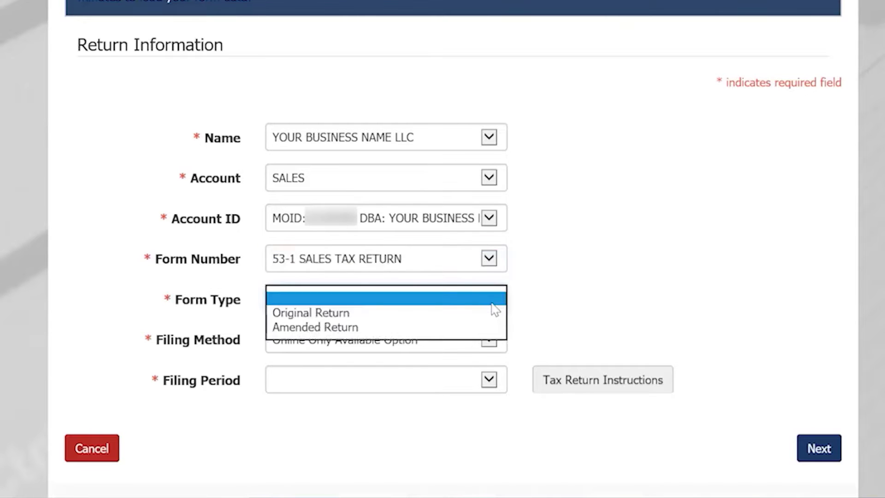
pyautogui.click(496, 317)
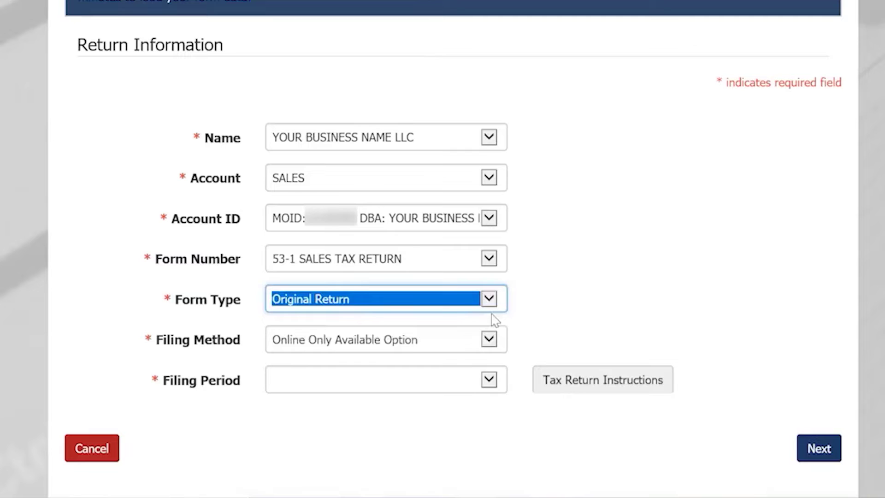
pyautogui.click(489, 380)
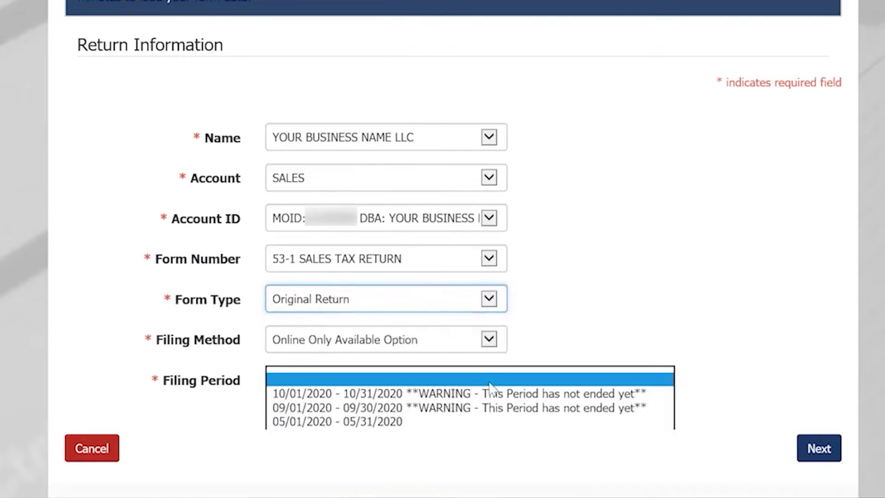
pyautogui.click(489, 422)
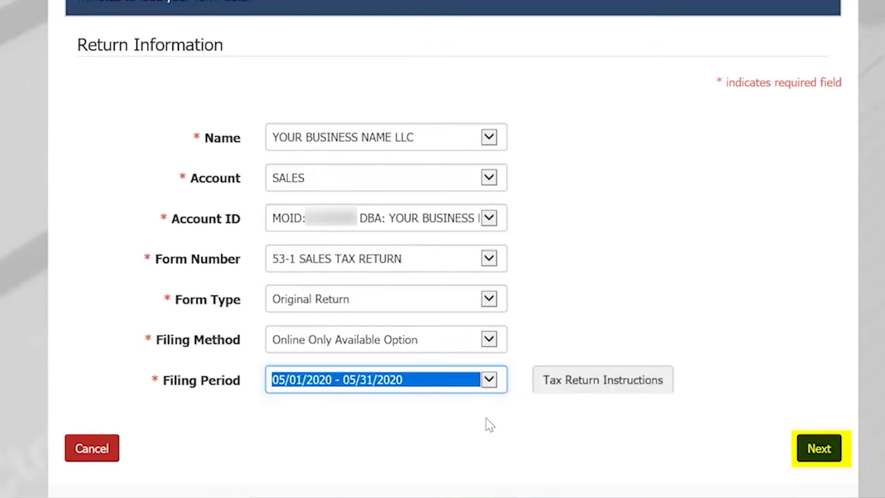
pyautogui.click(819, 450)
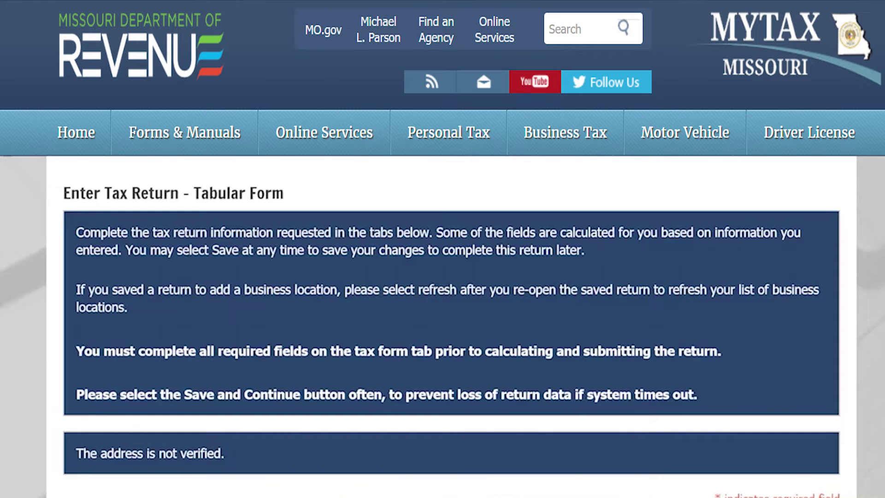
pyautogui.scroll(-6, 443, 323)
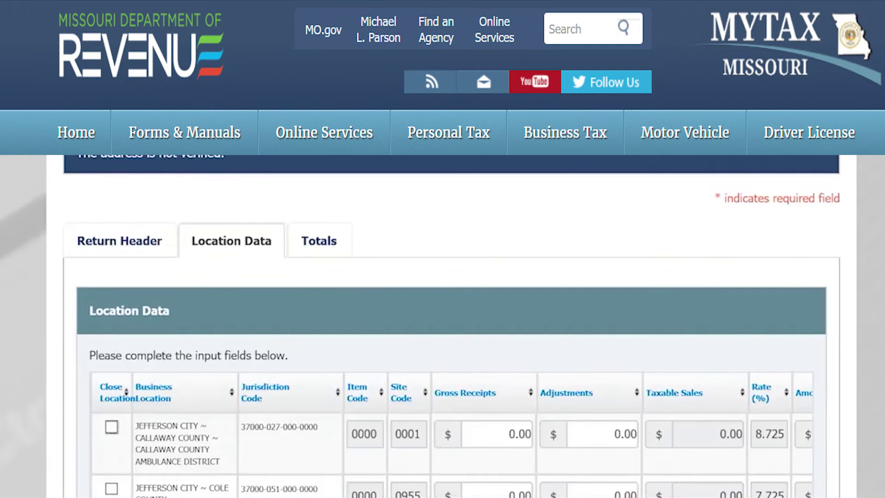
pyautogui.scroll(-2, 442, 322)
pyautogui.click(103, 243)
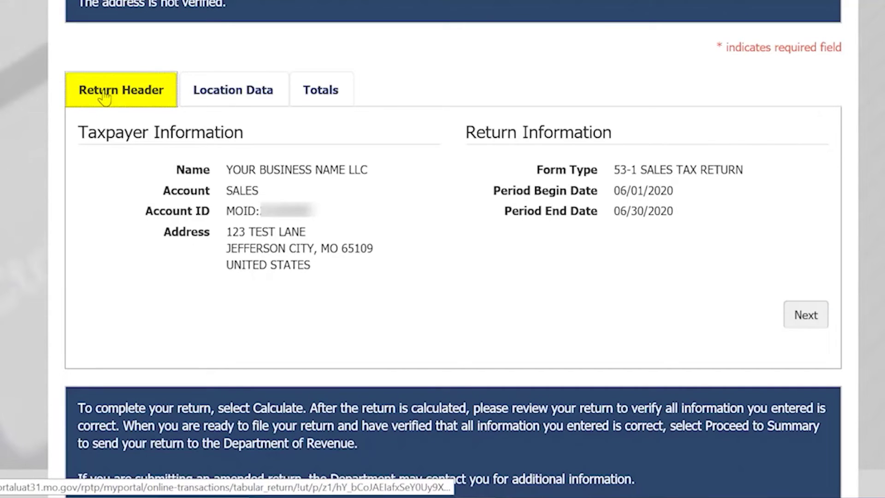
pyautogui.click(207, 90)
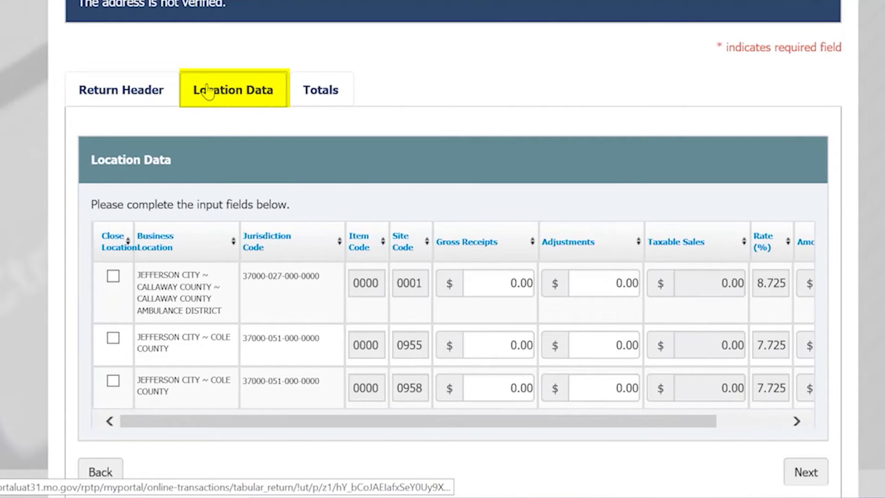
pyautogui.click(345, 91)
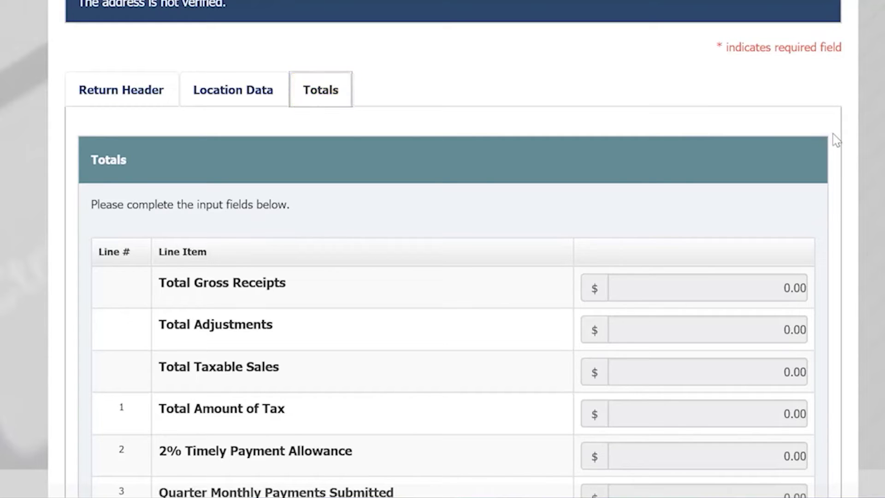
# Step: Enter 1000 gross receipts and a 100 adjustment for the first location
pyautogui.click(210, 102)
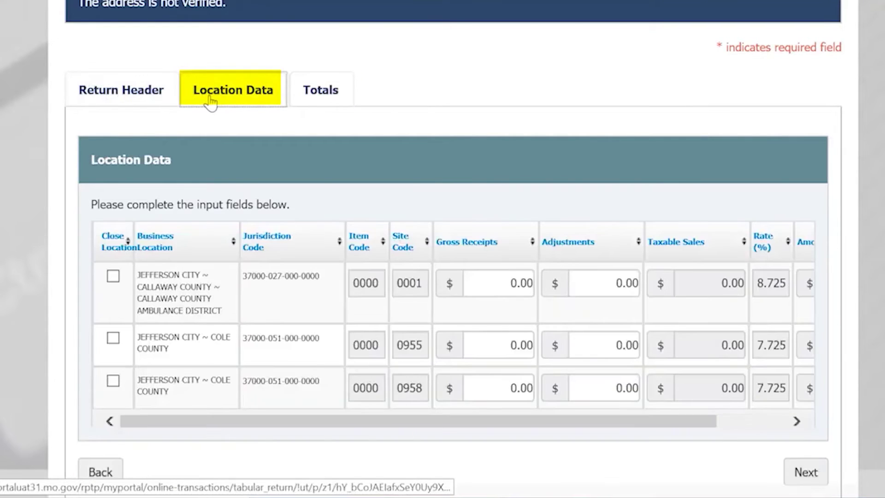
pyautogui.click(521, 287)
pyautogui.write('1000')
pyautogui.press('Tab')
pyautogui.write('100')
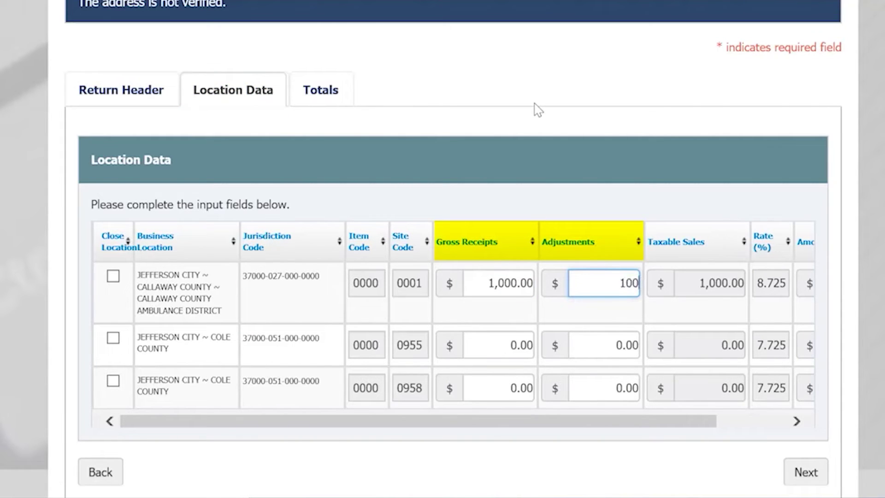
pyautogui.press('Tab')
pyautogui.press('Tab')
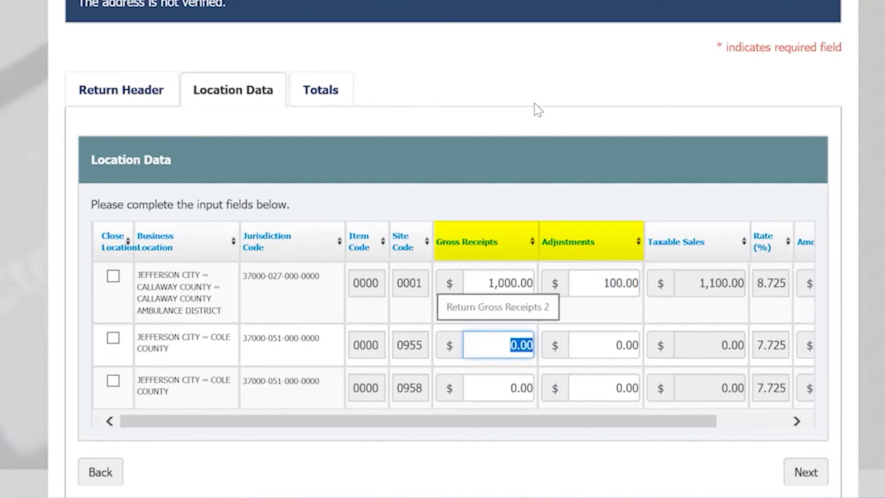
# Step: Enter 1000 gross receipts with a -100 adjustment for location two, and 1000 for location three
pyautogui.write('1000')
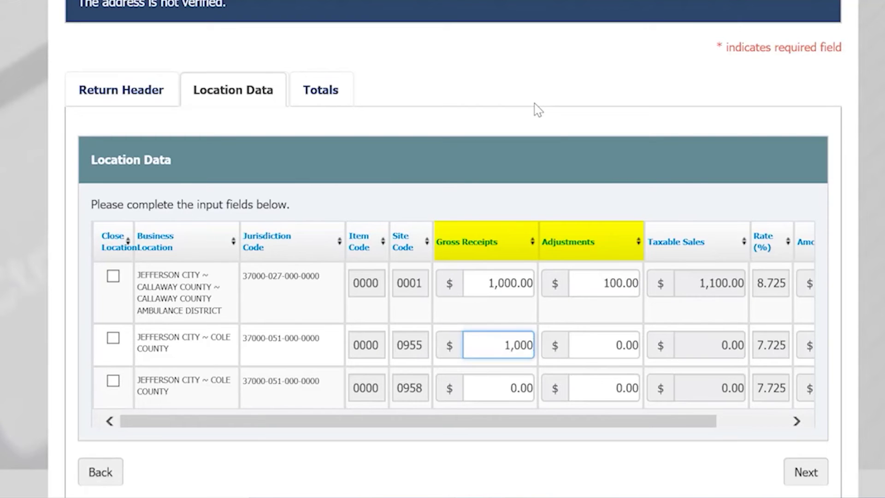
pyautogui.press('Tab')
pyautogui.write('-1000')
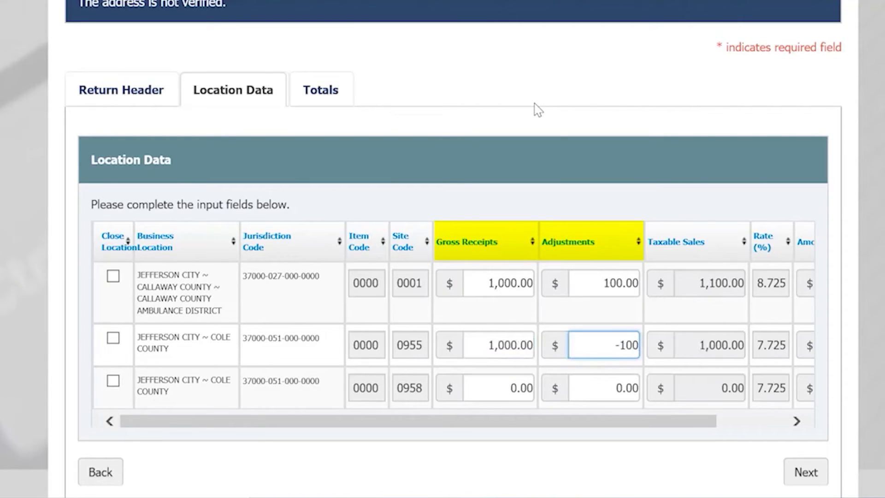
pyautogui.press('BackSpace')
pyautogui.press('Tab')
pyautogui.press('Tab')
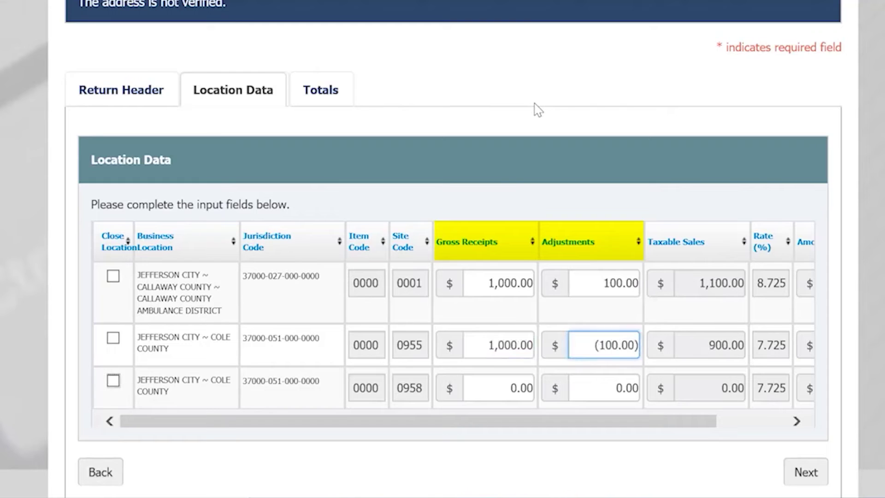
pyautogui.write('1000')
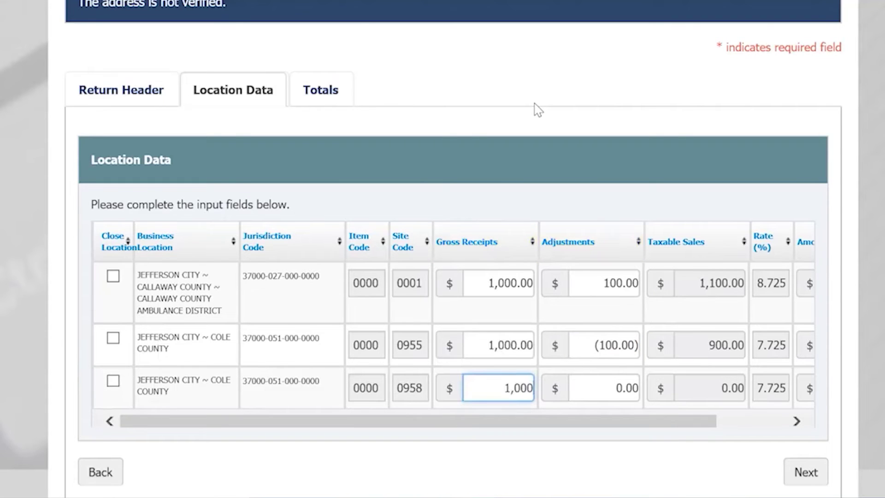
pyautogui.click(756, 468)
pyautogui.scroll(-8, 751, 461)
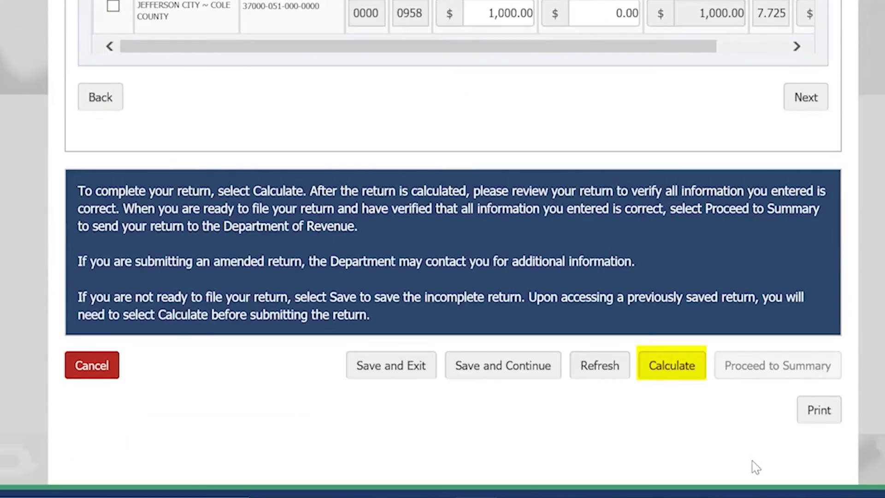
# Step: Calculate the return to 3,000.00 taxable sales and 242.76 due, then proceed to the Summary
pyautogui.click(680, 374)
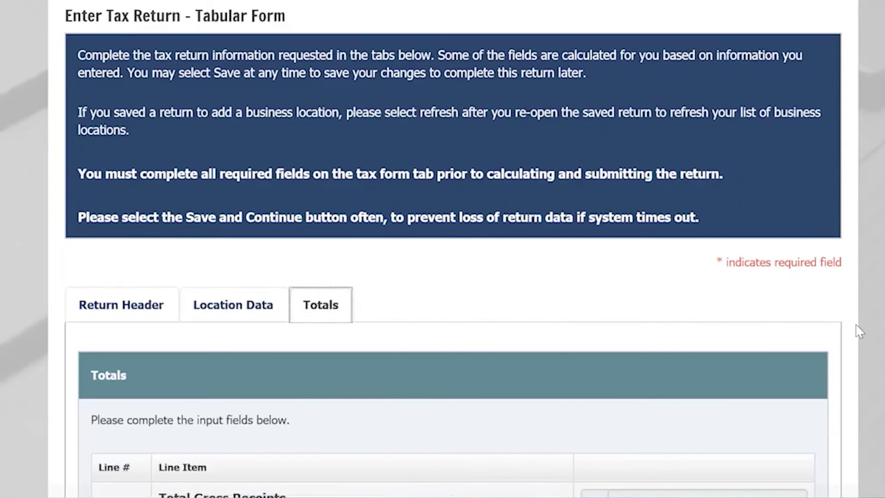
pyautogui.scroll(-8, 858, 332)
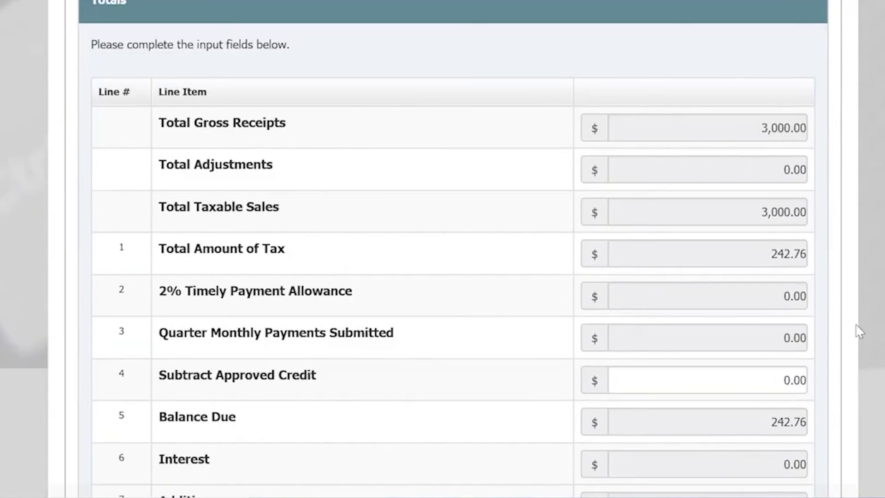
pyautogui.scroll(-5, 859, 331)
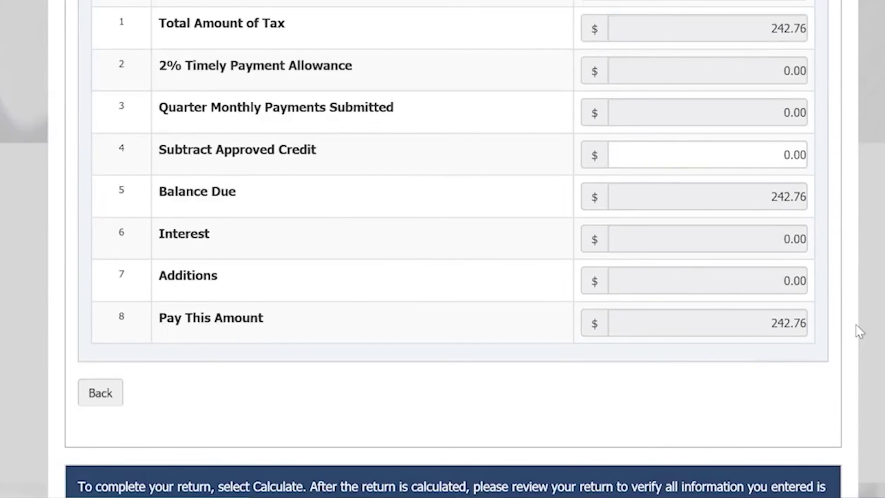
pyautogui.scroll(-7, 859, 331)
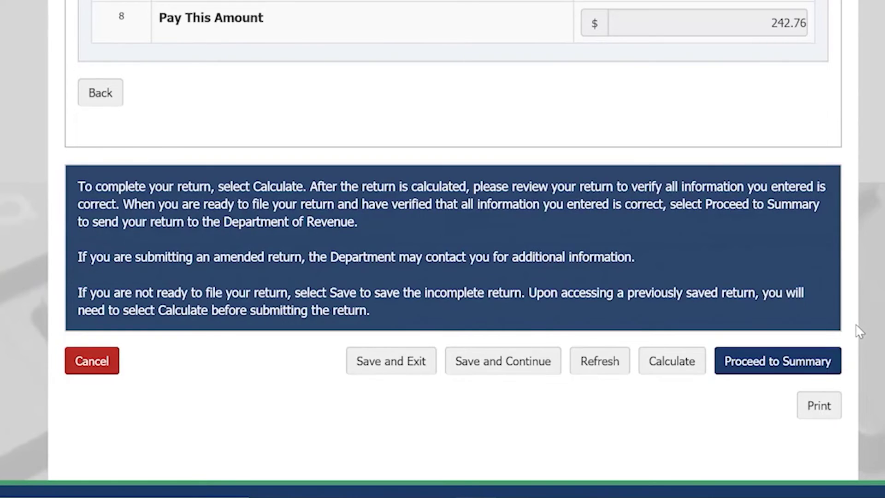
pyautogui.click(830, 364)
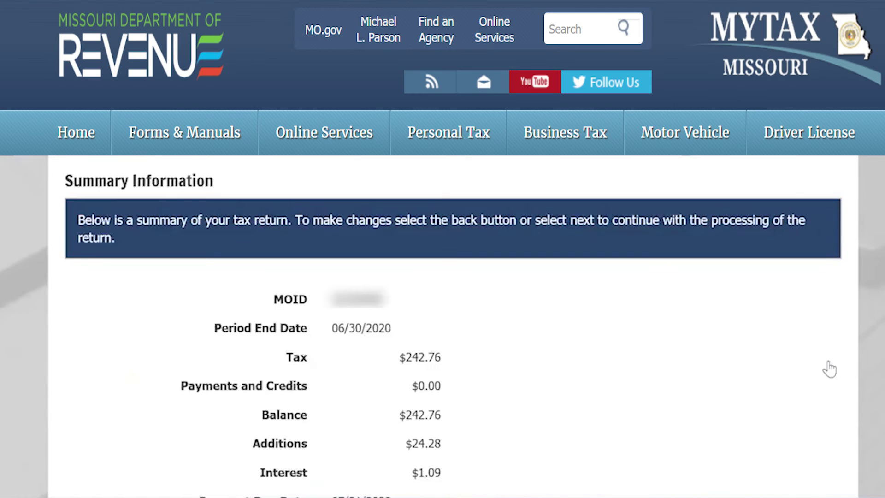
# Step: Continue from the Summary to the Signature page and submit the sales tax return
pyautogui.scroll(-3, 830, 369)
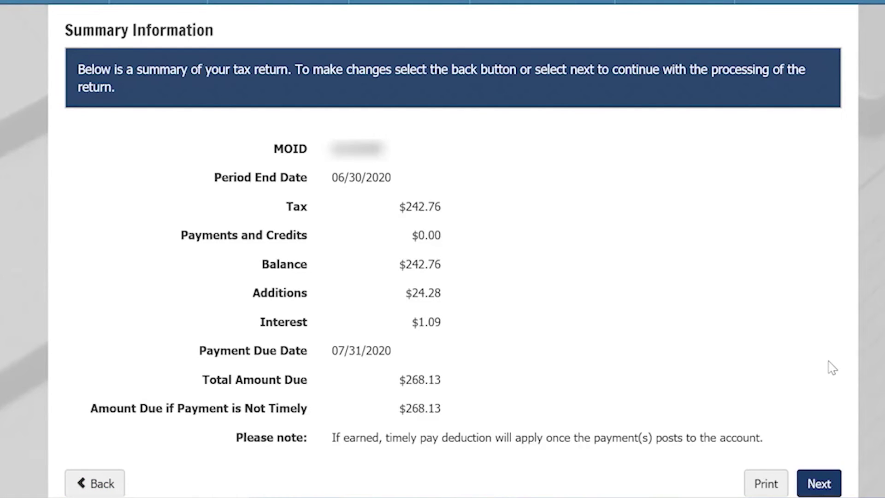
pyautogui.click(833, 480)
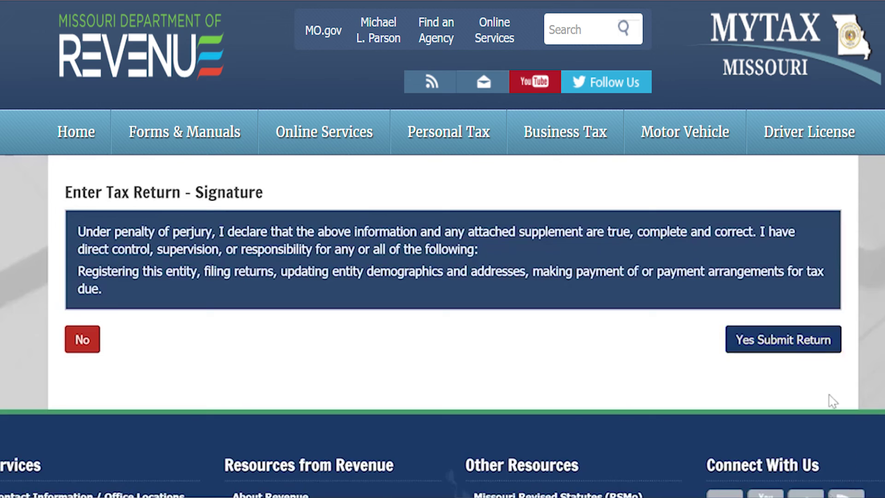
pyautogui.click(823, 350)
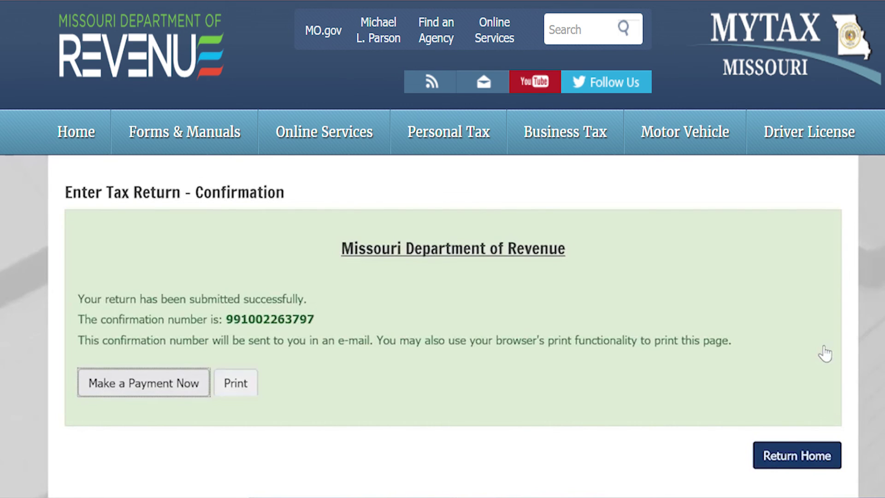